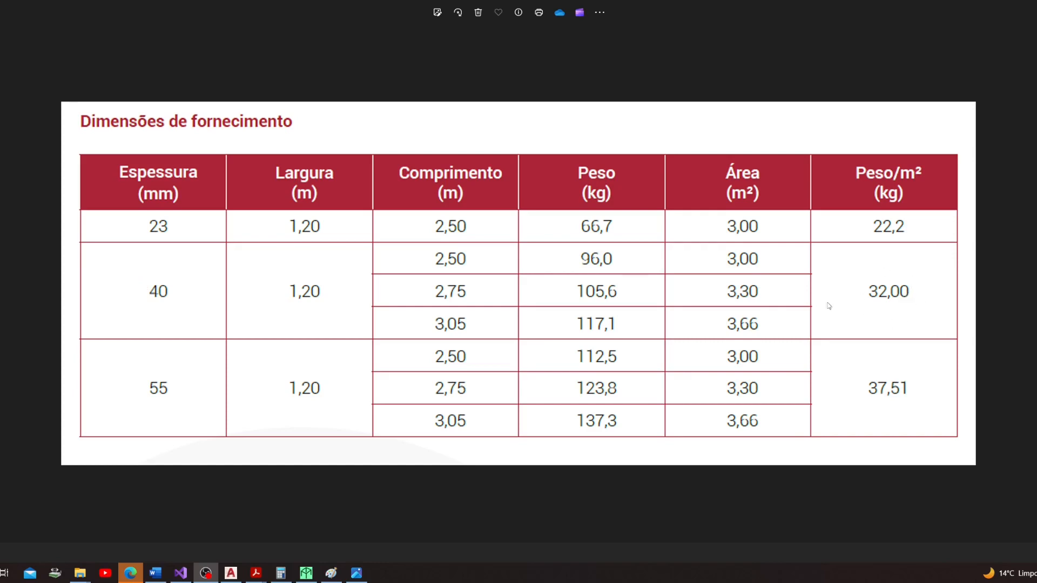
For the Tipo 1 floor, set permanent load D1 to 50 kgf/m², variable load L2 to 300 kgf/m² and support beam spacing to 1250 mm
left_click(1, 284)
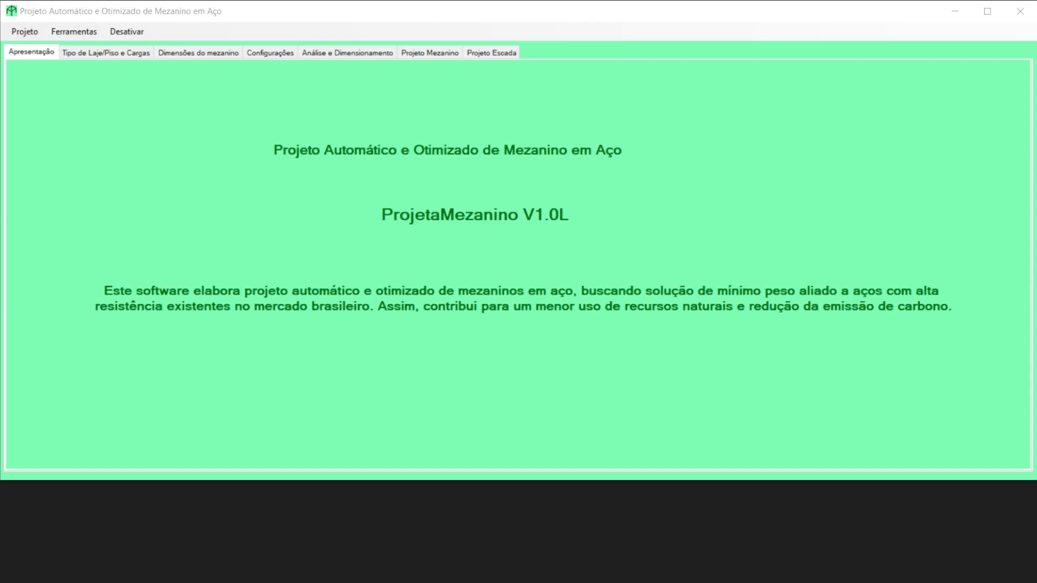
left_click(106, 53)
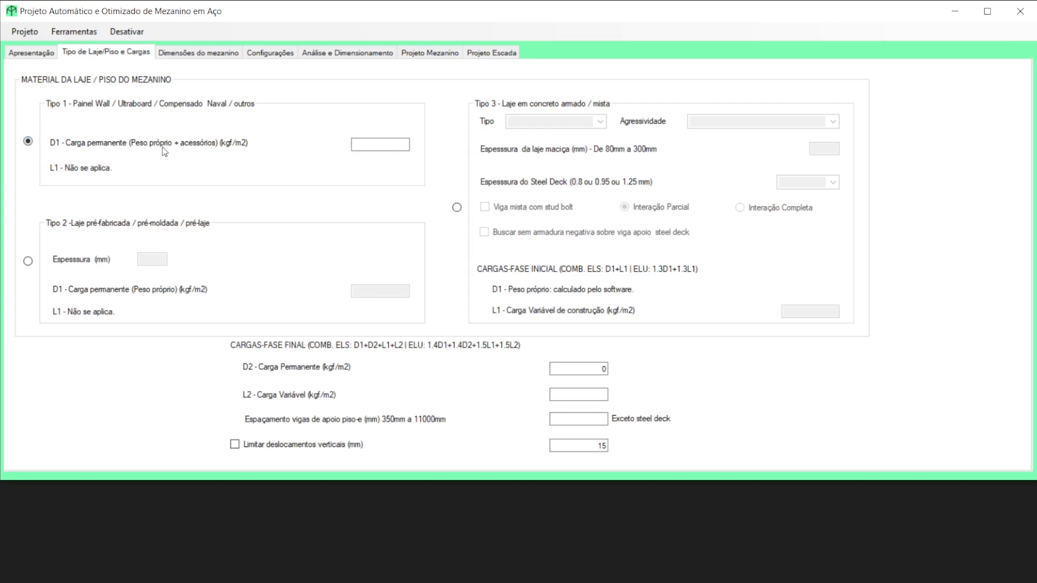
left_click(378, 144)
type("50")
left_click(584, 395)
type("300")
left_click(593, 420)
type("1250")
Set the mezzanine's clear height to 3000 mm with two horizontal bays, H1 of 3500 mm and H2 of 3000 mm
left_click(210, 52)
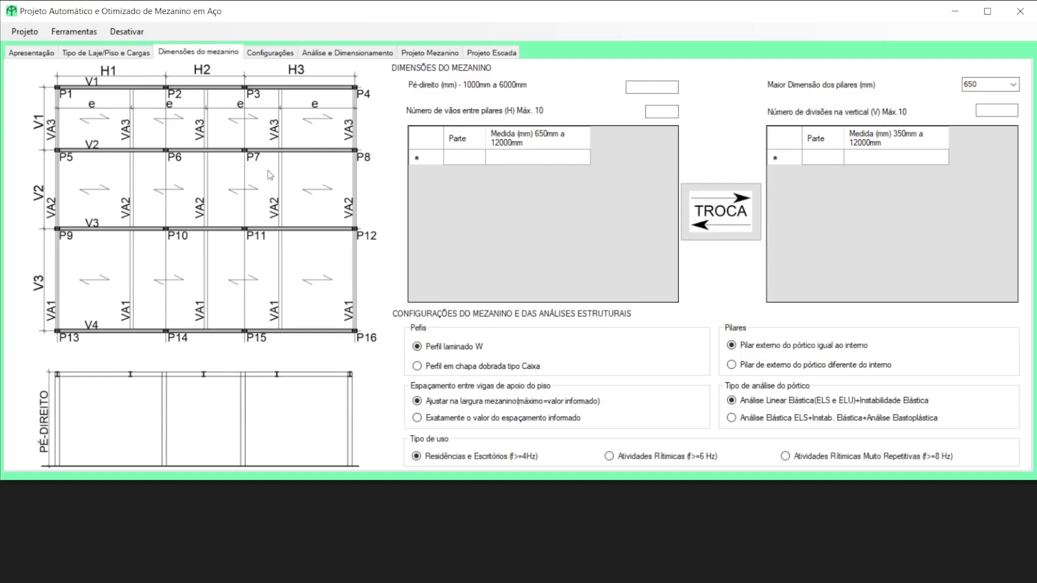
left_click(670, 87)
type("3000")
left_click(669, 112)
type("2")
left_click(527, 157)
type("3500")
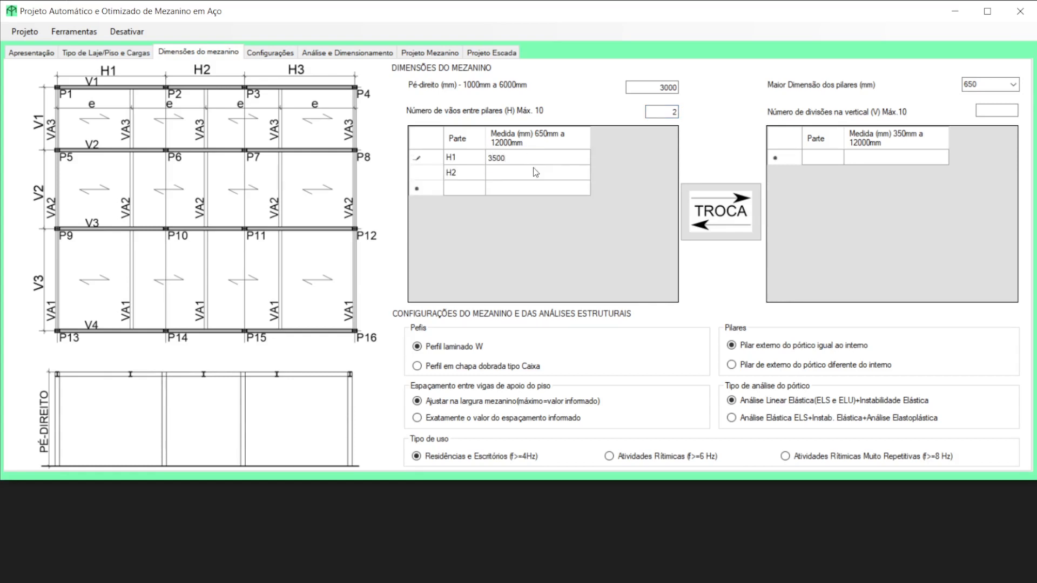
left_click(533, 168)
type("3000")
Define one vertical division and set the length of V1 to 5000 mm
left_click(992, 111)
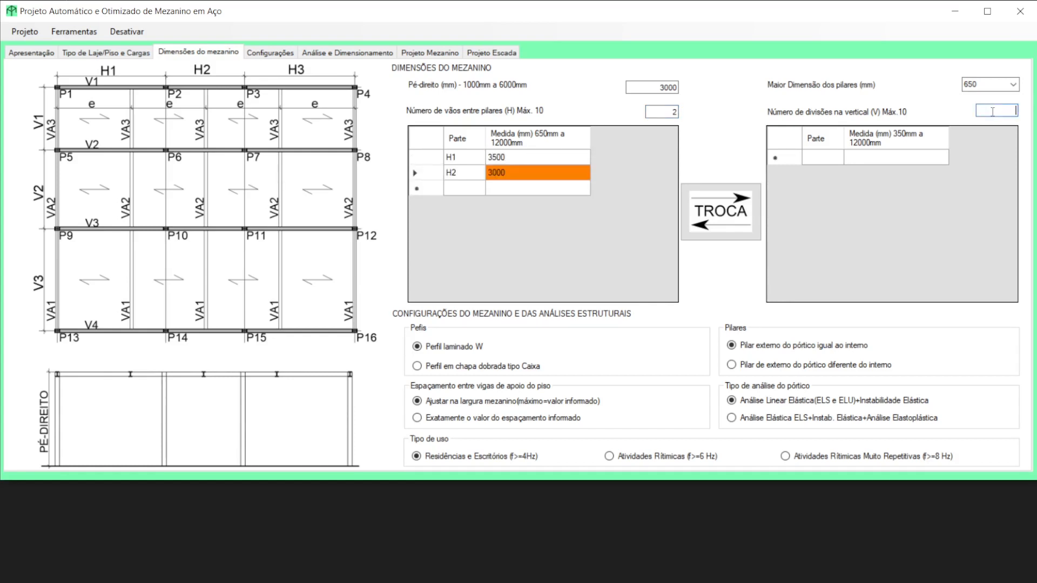
left_click(939, 157)
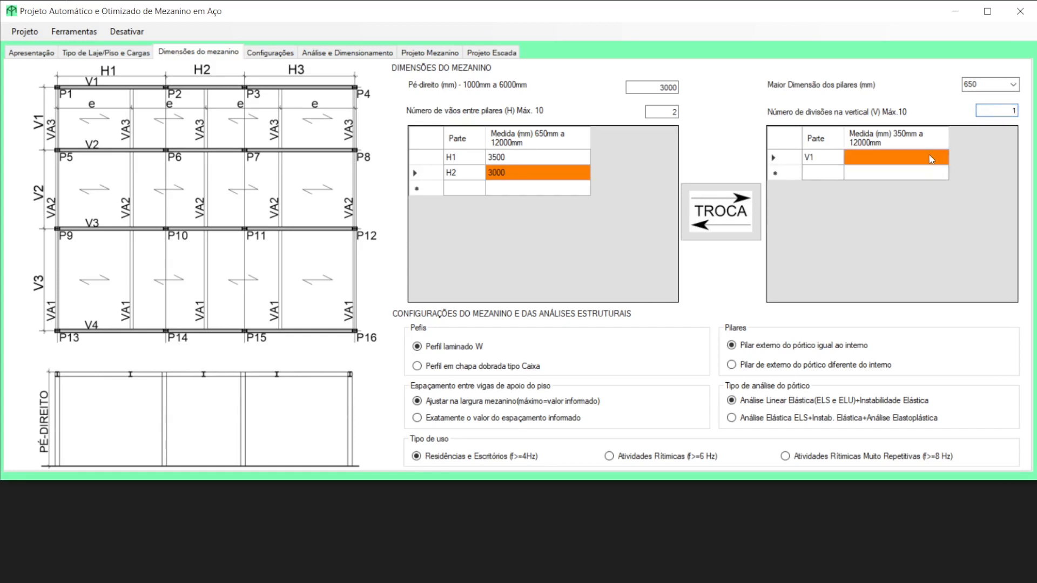
type("5000")
left_click(991, 111)
Keep the external frame columns equal to the internal ones and use exactly the informed spacing for the floor support beams
left_click(745, 364)
left_click(749, 347)
left_click(447, 422)
key("Tab")
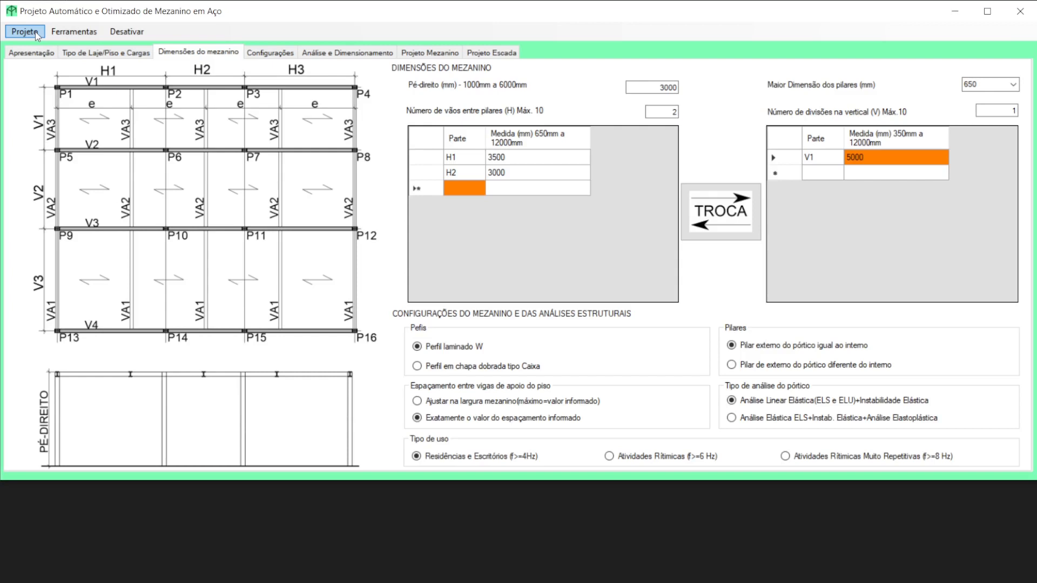
Save the project and run the structural analysis and dimensioning of the mezzanine
left_click(36, 33)
left_click(39, 76)
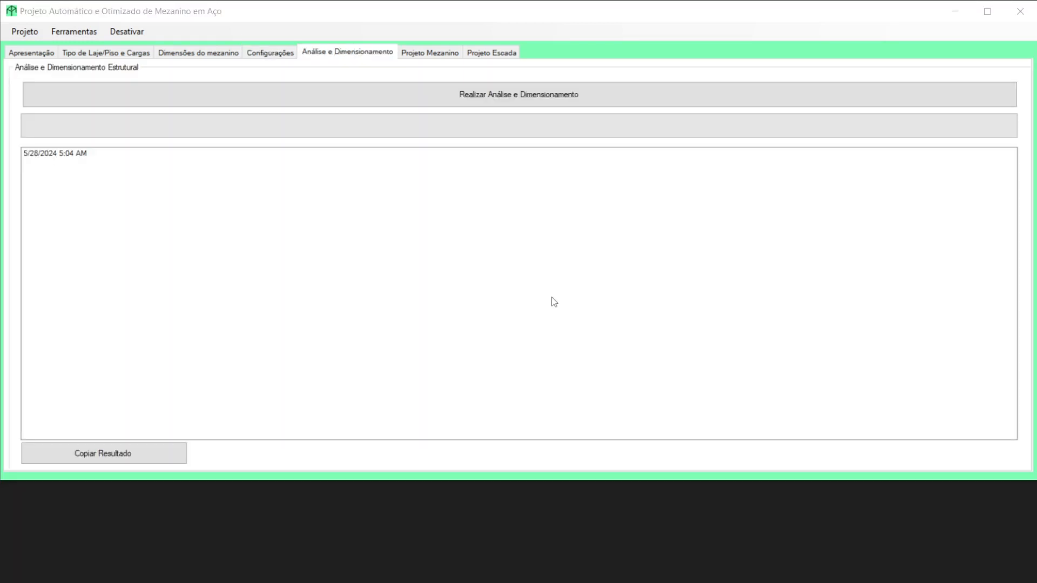
left_click(527, 104)
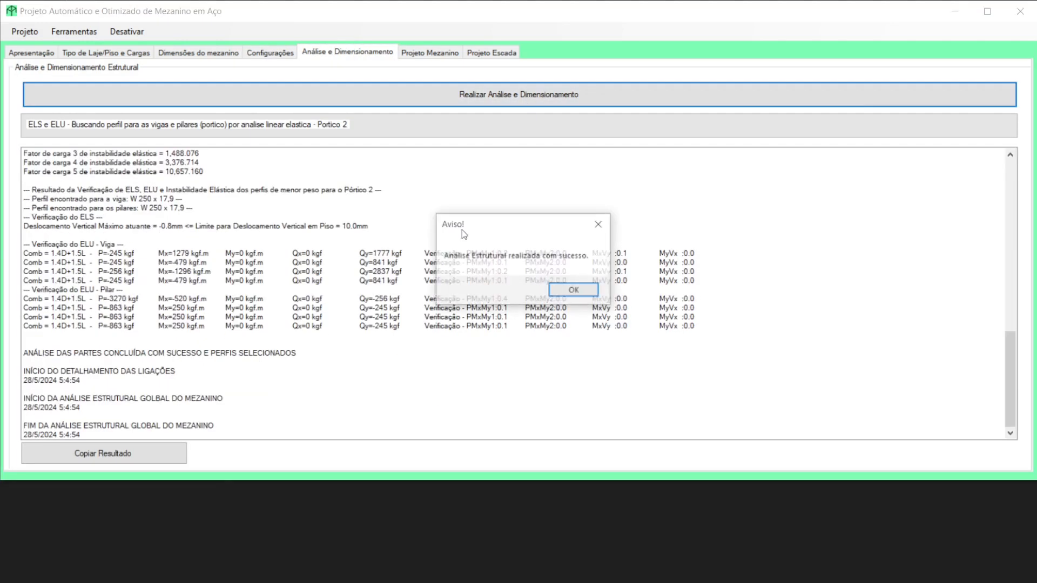
left_click(565, 292)
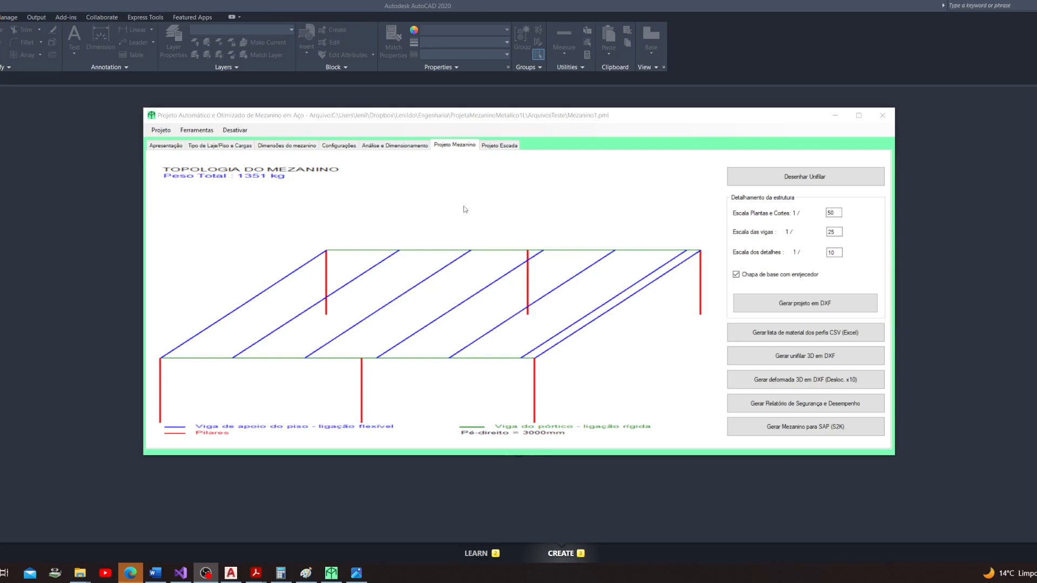
Set the plans and sections scale to 1/25 and the beams scale to 1/20, and generate the project in DXF
double_click(838, 214)
type("25")
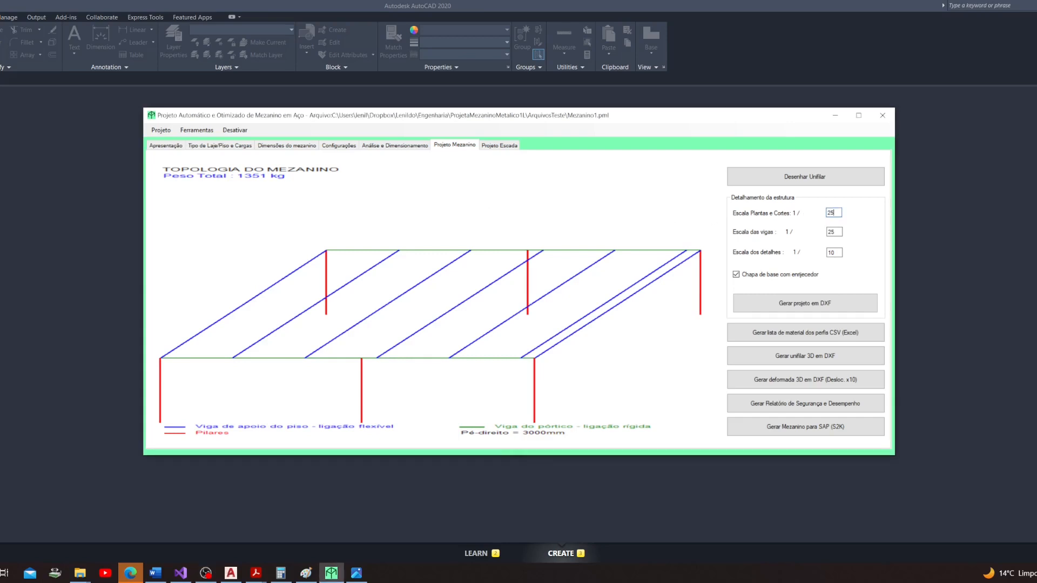
double_click(835, 232)
type("20")
left_click(806, 306)
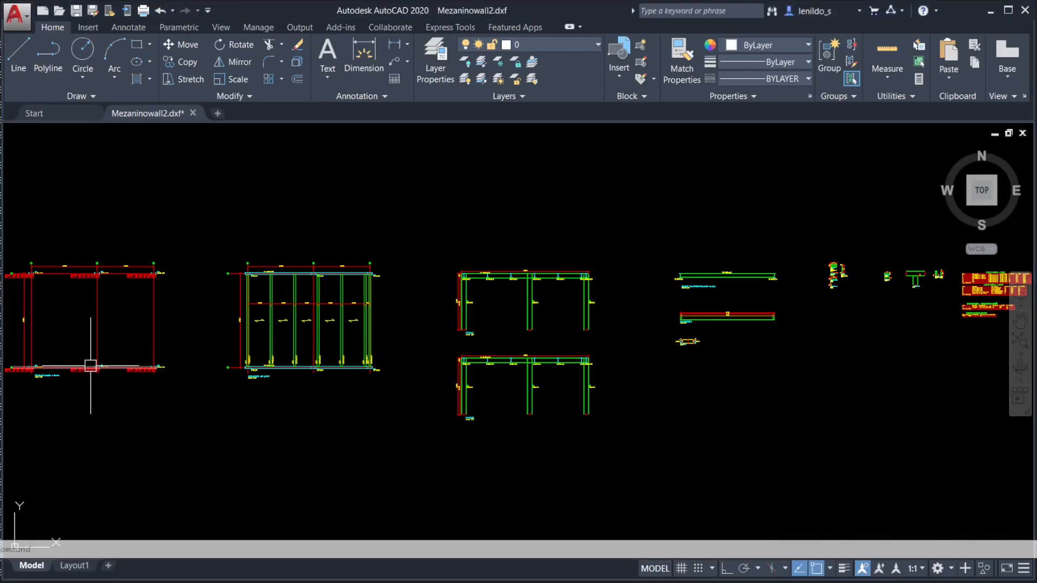
Examine the column location plan, profile layout, frames, beams and connection details in the Mezaninowall2.dxf drawing
scroll(89, 365, "up", 10)
scroll(513, 361, "down", 4)
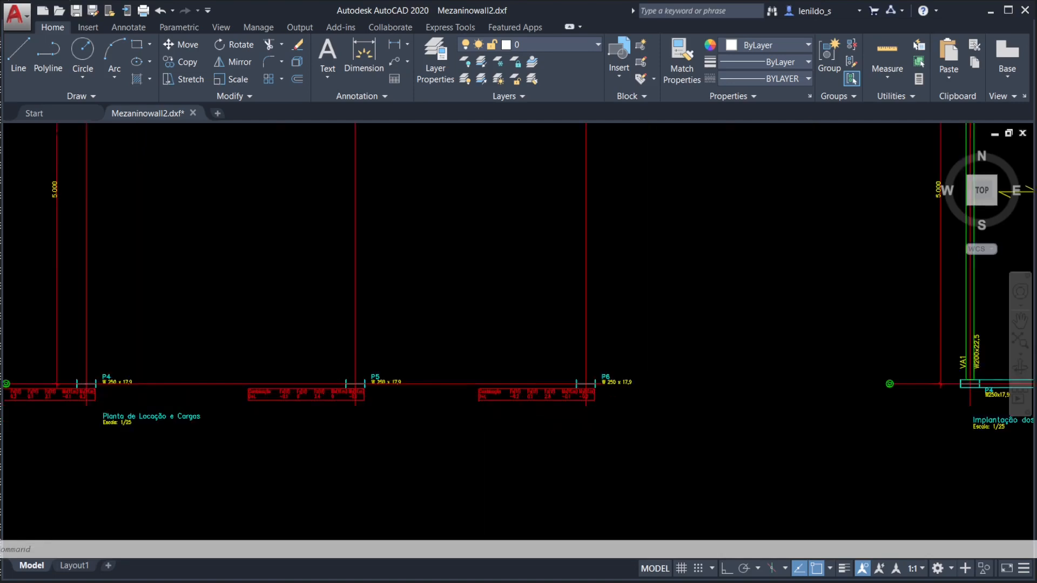
middle_click_drag(989, 268, 267, 355)
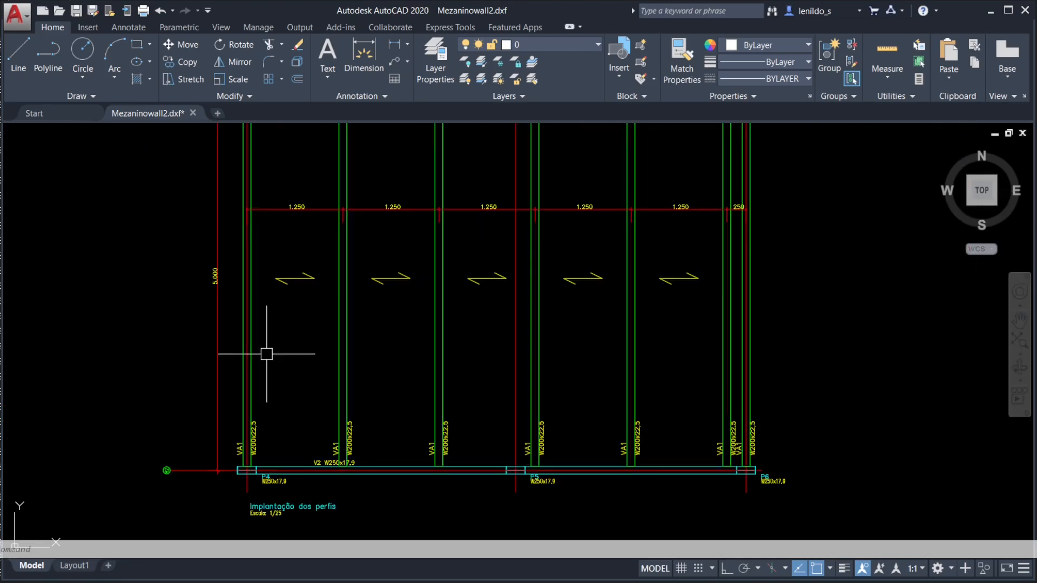
scroll(502, 292, "down", 6)
middle_click_drag(639, 371, 384, 370)
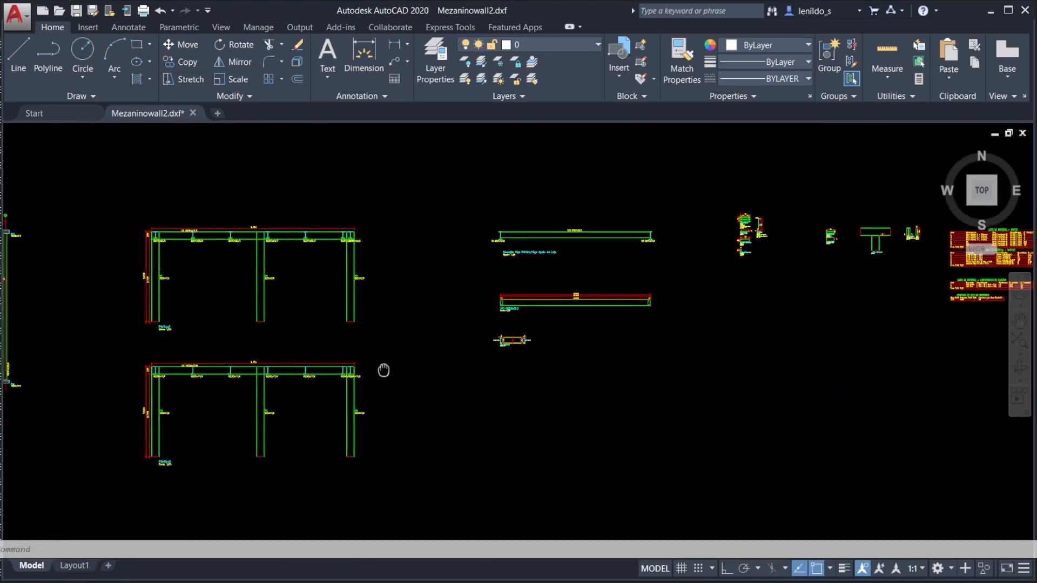
scroll(570, 286, "up", 4)
scroll(745, 229, "up", 3)
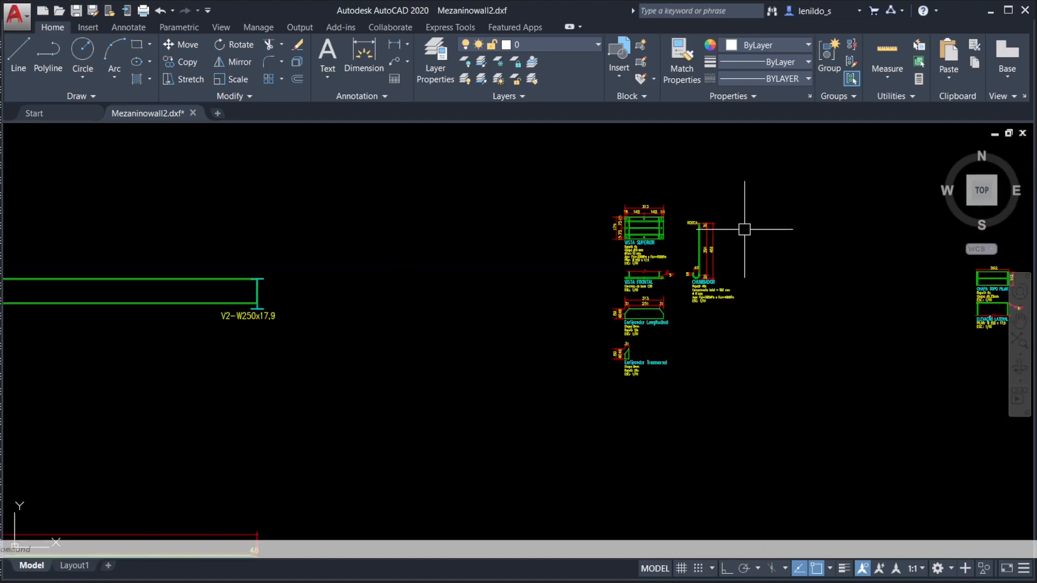
scroll(619, 286, "down", 3)
scroll(838, 316, "up", 4)
scroll(519, 309, "down", 1)
scroll(519, 309, "down", 2)
middle_click_drag(832, 316, 671, 321)
scroll(672, 321, "up", 1)
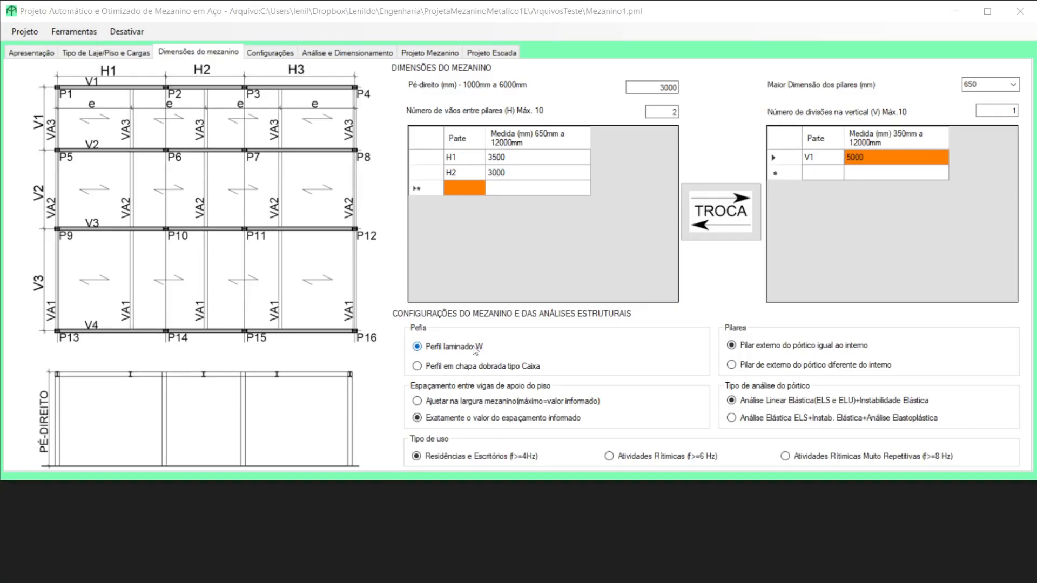
Switch the mezzanine profiles to Perfil em chapa dobrada tipo Caixa and rerun the structural analysis and dimensioning
left_click(443, 368)
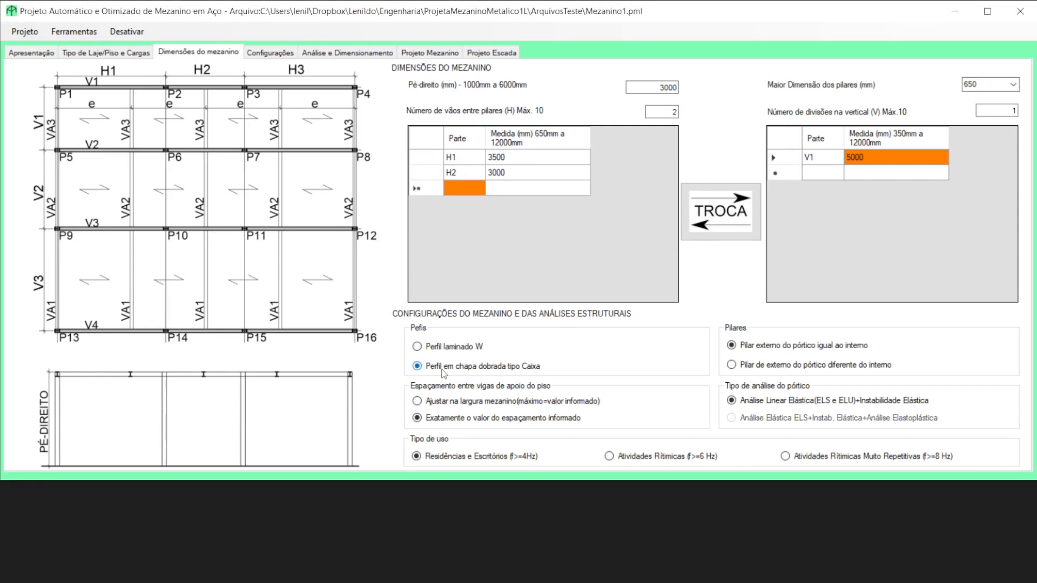
left_click(348, 53)
left_click(349, 94)
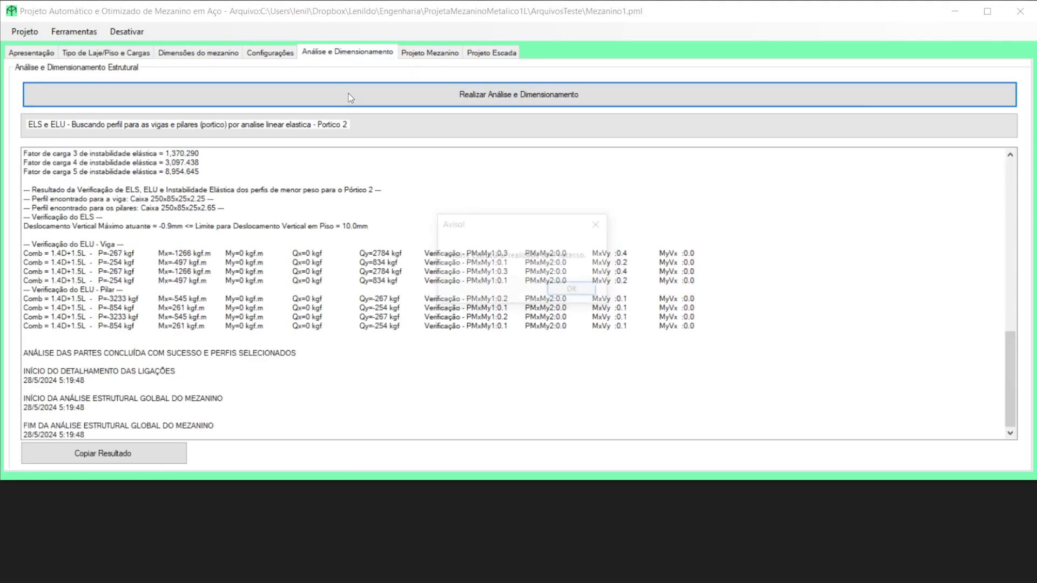
left_click(567, 289)
Generate the box-profile project in DXF as Mezaninowall3.dxf and inspect its beam drawings
left_click(444, 54)
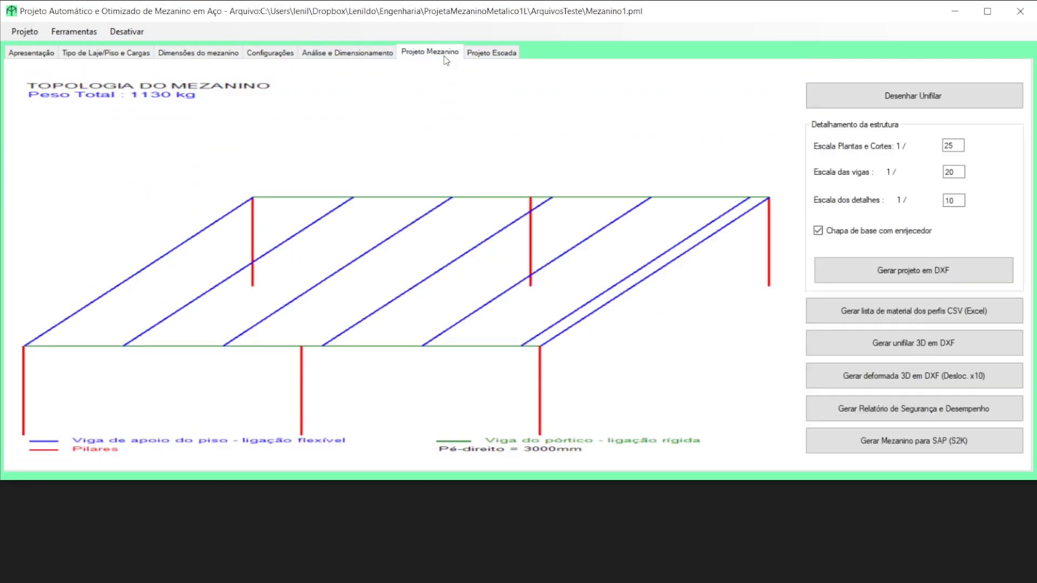
left_click(913, 270)
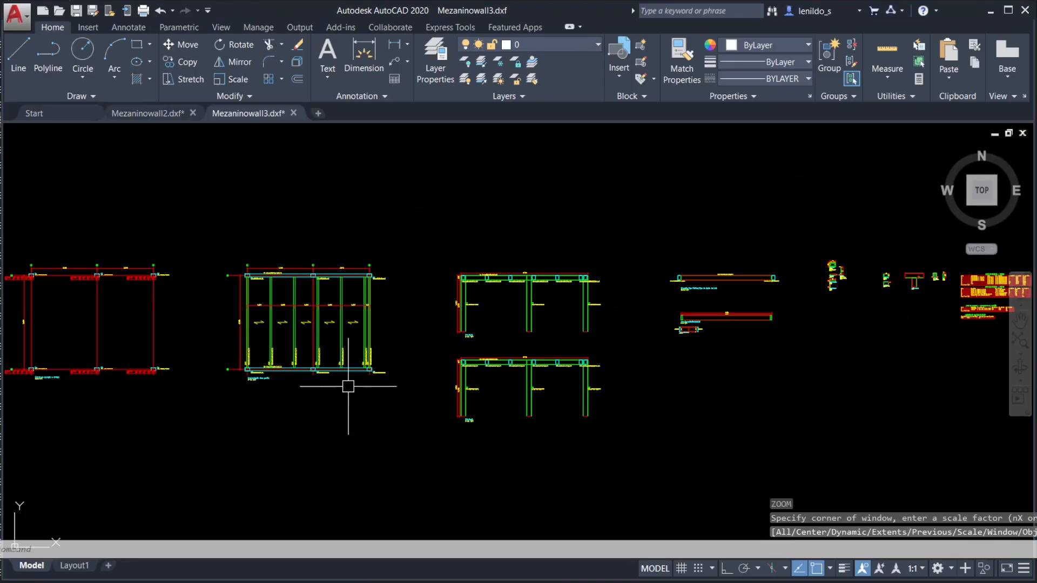
scroll(779, 276, "up", 10)
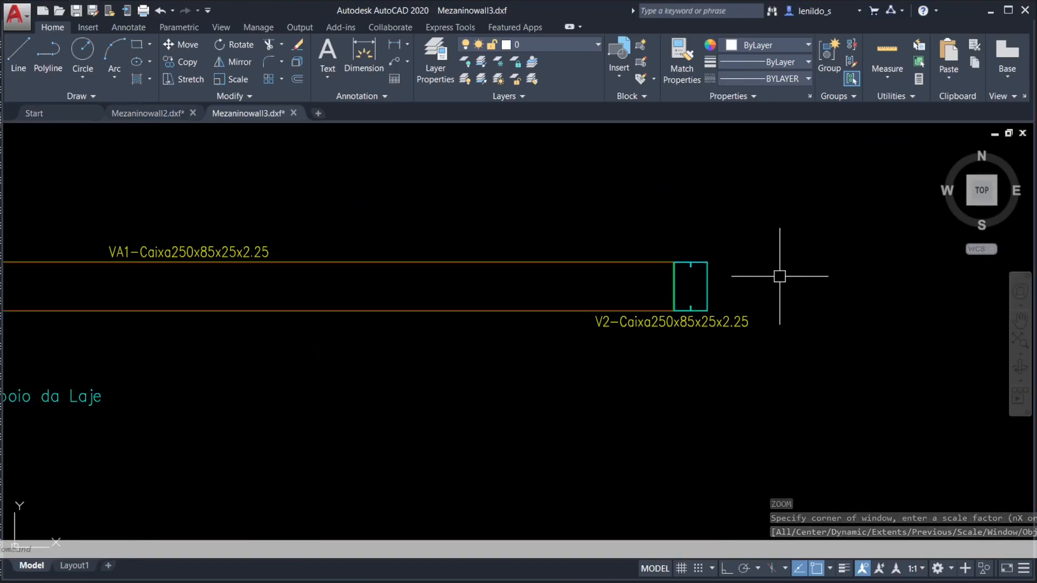
scroll(662, 303, "down", 8)
Copy the steel consumption table from Mezaninowall3.dxf into Mezaninowall2.dxf, placing it beside the existing steel consumption table
scroll(596, 330, "up", 10)
left_click(310, 309)
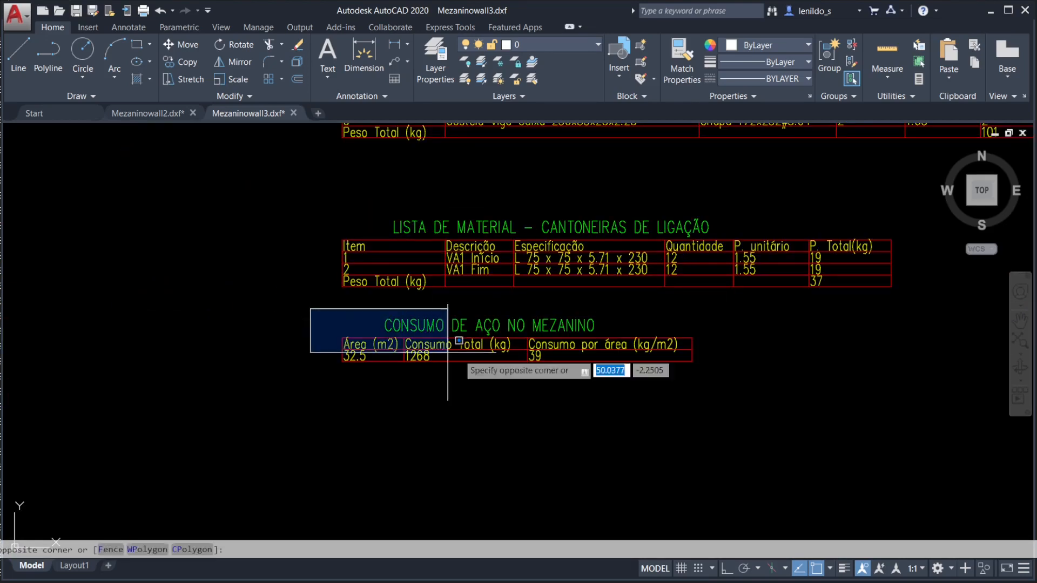
left_click(735, 388)
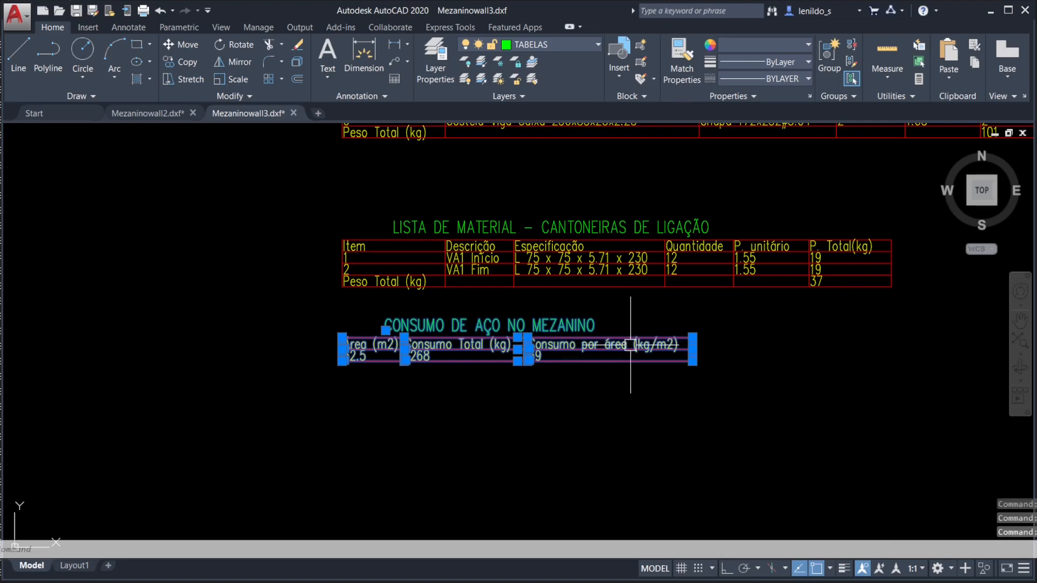
left_click(162, 115)
key("ctrl+v")
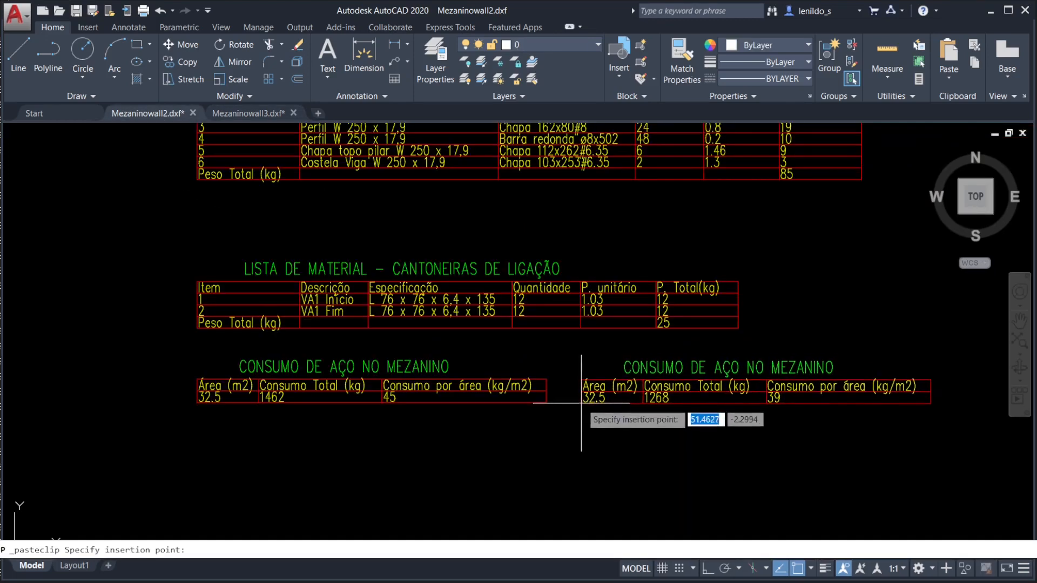
left_click(583, 403)
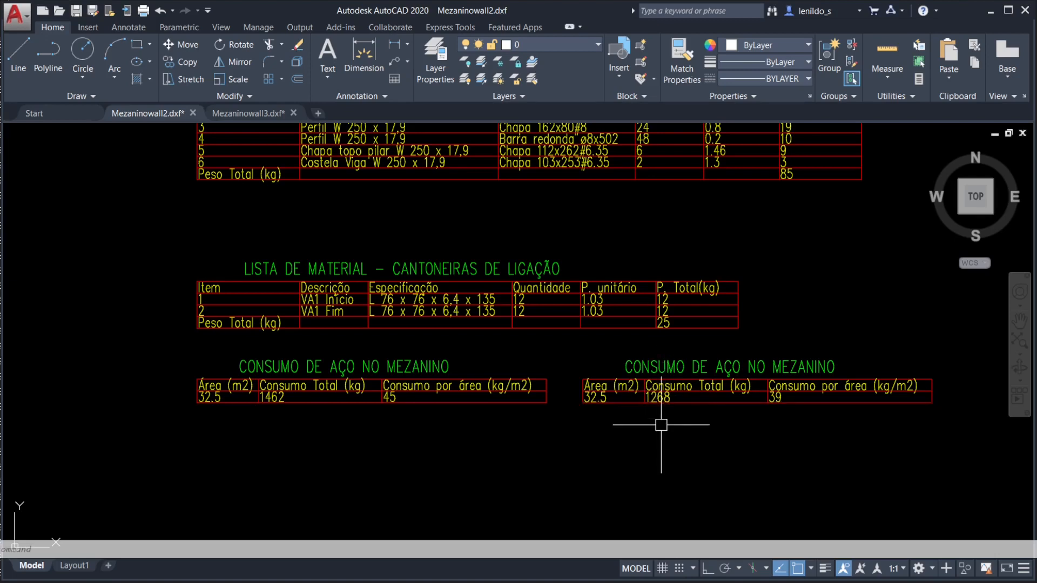
Return to the mezzanine design program, swap the horizontal spans with the vertical divisions, and rerun the structural analysis and dimensioning
key("alt+Tab")
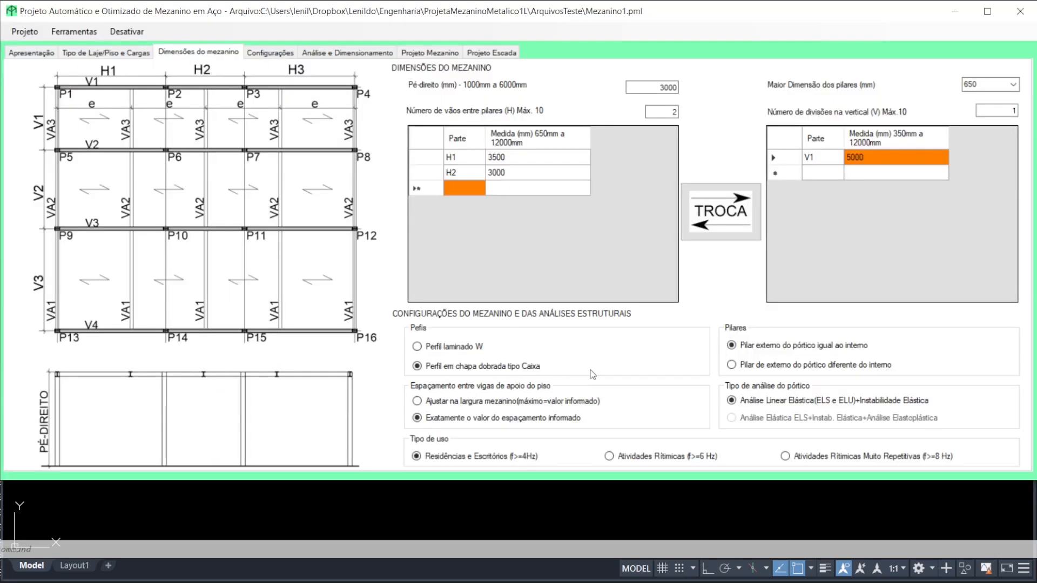
left_click(722, 218)
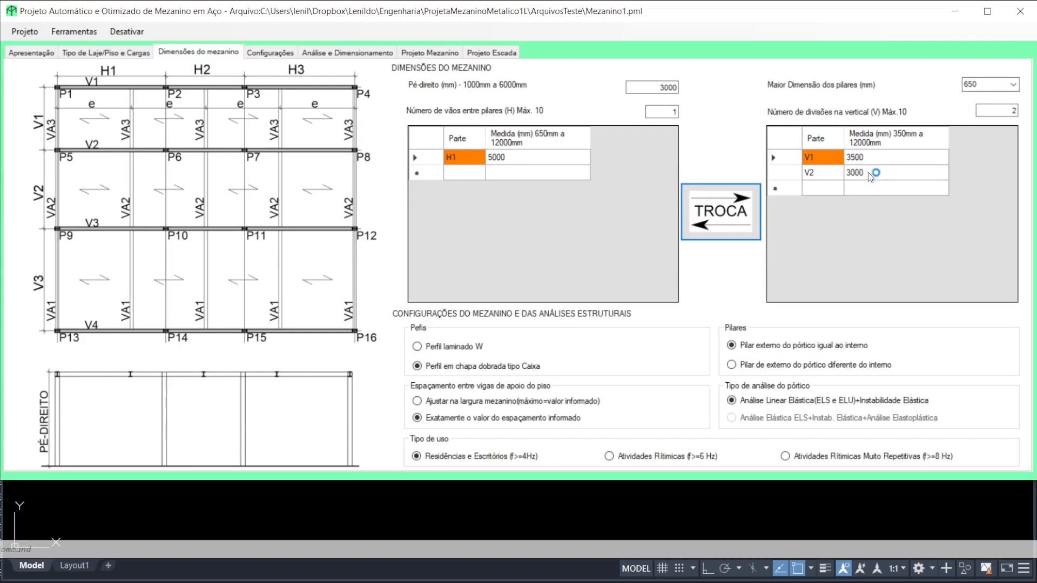
left_click(370, 53)
left_click(371, 96)
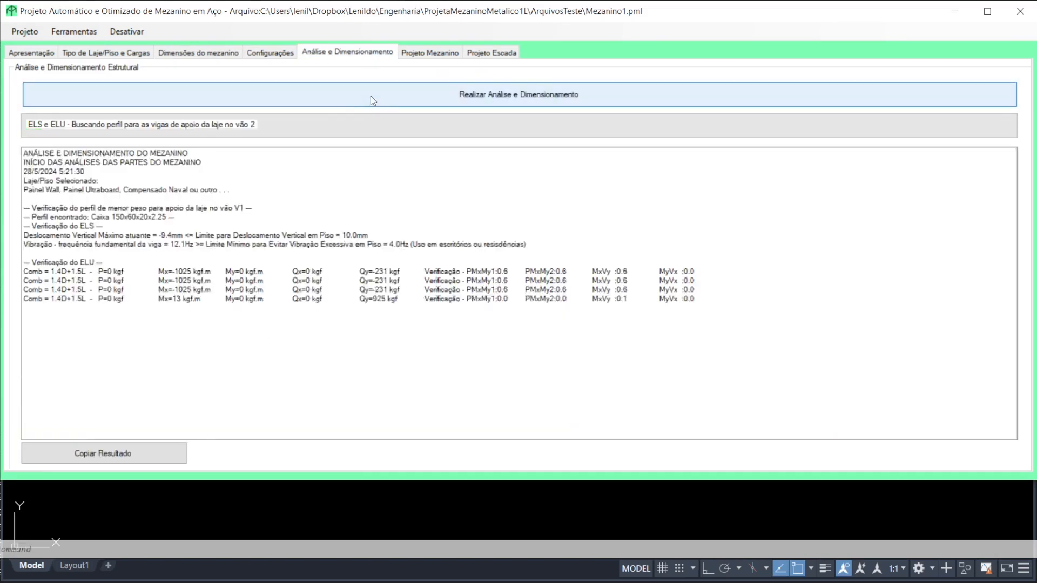
left_click(579, 289)
Generate the swapped-span mezzanine project in DXF as MezaninoWall4.dxf
left_click(430, 52)
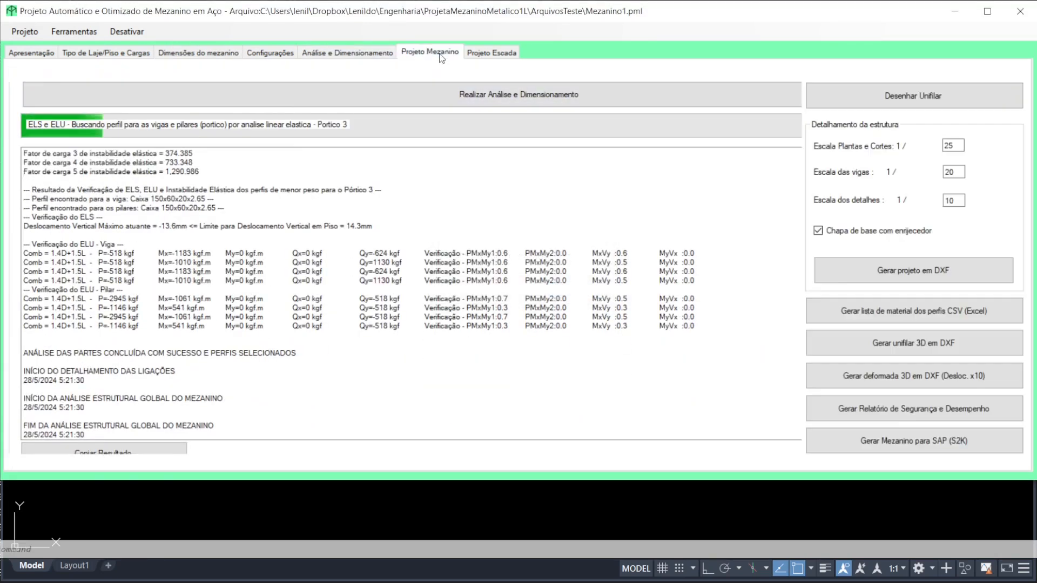
left_click(848, 268)
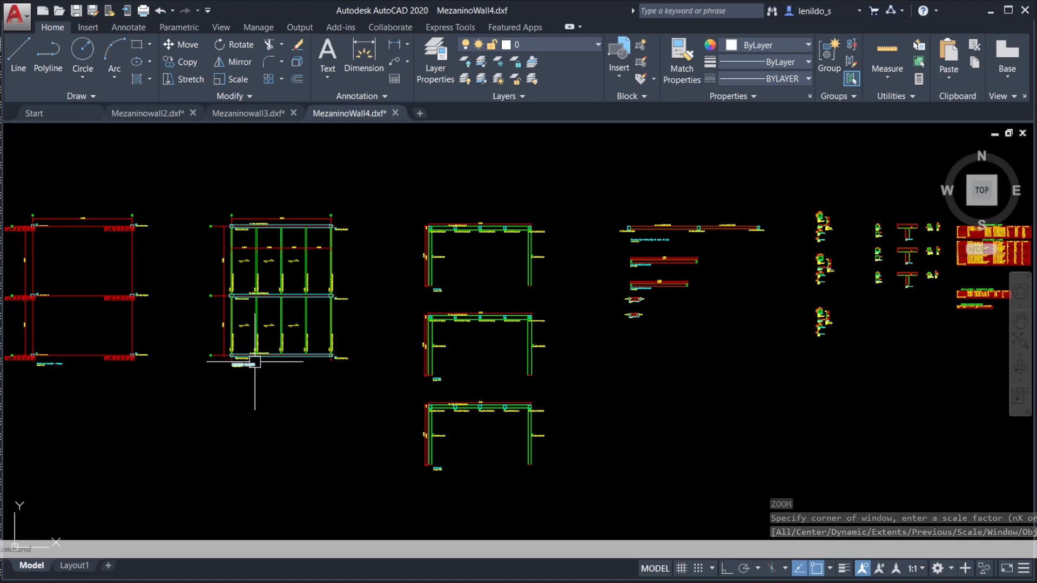
Examine the beam and column profile labels and the support beam spacing in the profile layout plan of MezaninoWall4.dxf
scroll(276, 219, "up", 6)
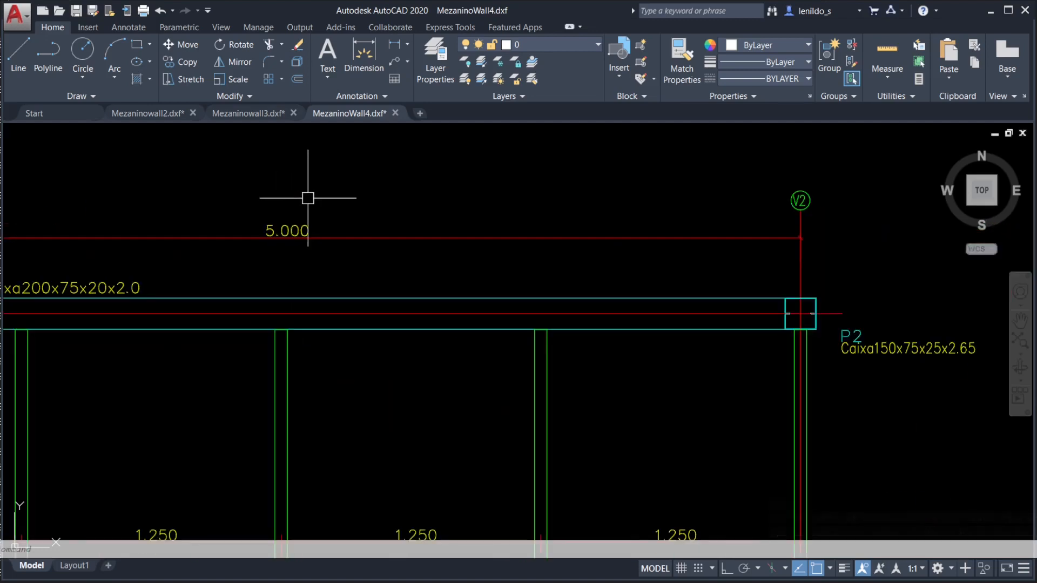
scroll(308, 197, "down", 4)
scroll(262, 262, "up", 5)
scroll(254, 296, "down", 3)
scroll(244, 370, "up", 2)
scroll(266, 298, "down", 4)
scroll(264, 286, "up", 5)
scroll(261, 314, "down", 5)
scroll(254, 389, "up", 6)
scroll(275, 437, "down", 1)
scroll(289, 432, "down", 4)
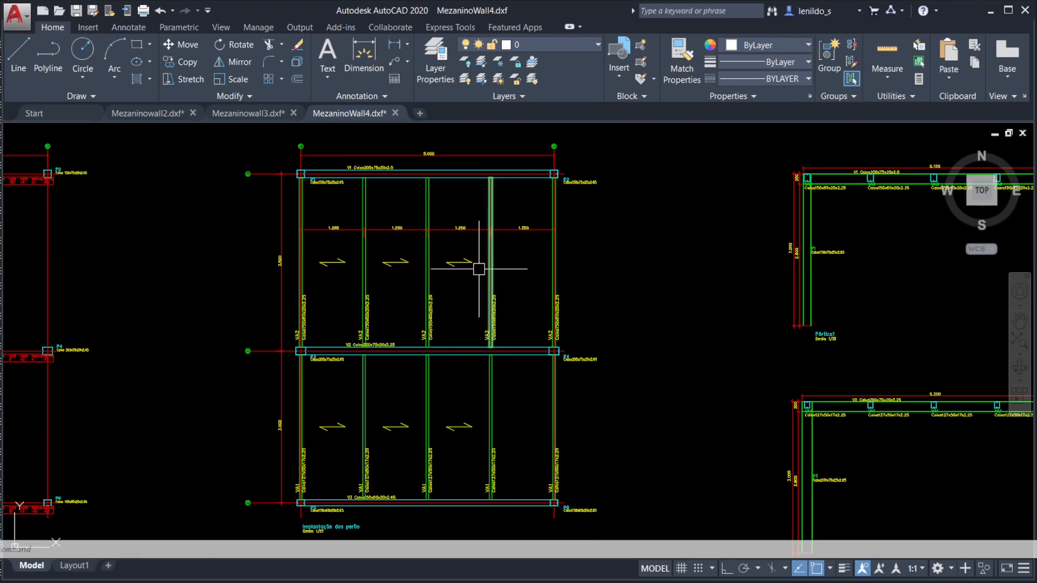
Copy the steel consumption table from MezaninoWall4.dxf into Mezaninowall2.dxf, placing it directly below the consumption table copied from Mezaninowall3.dxf
left_click(497, 241)
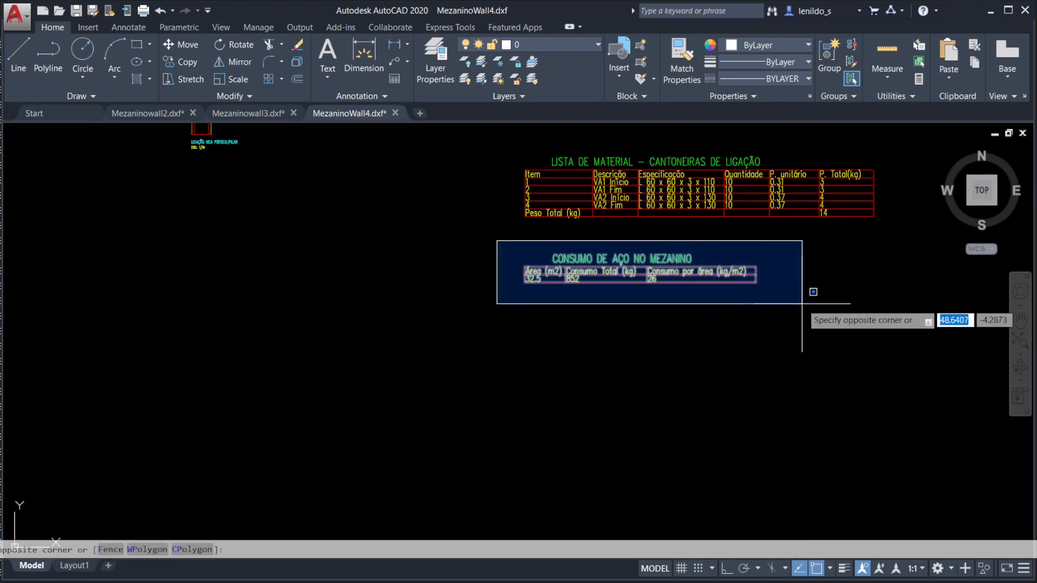
left_click(802, 303)
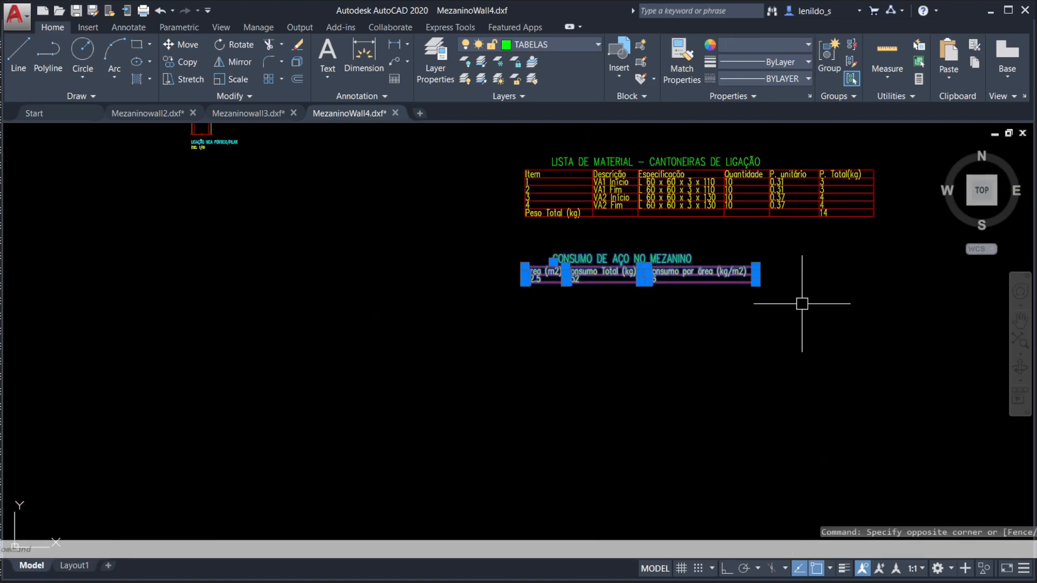
key("ctrl+c")
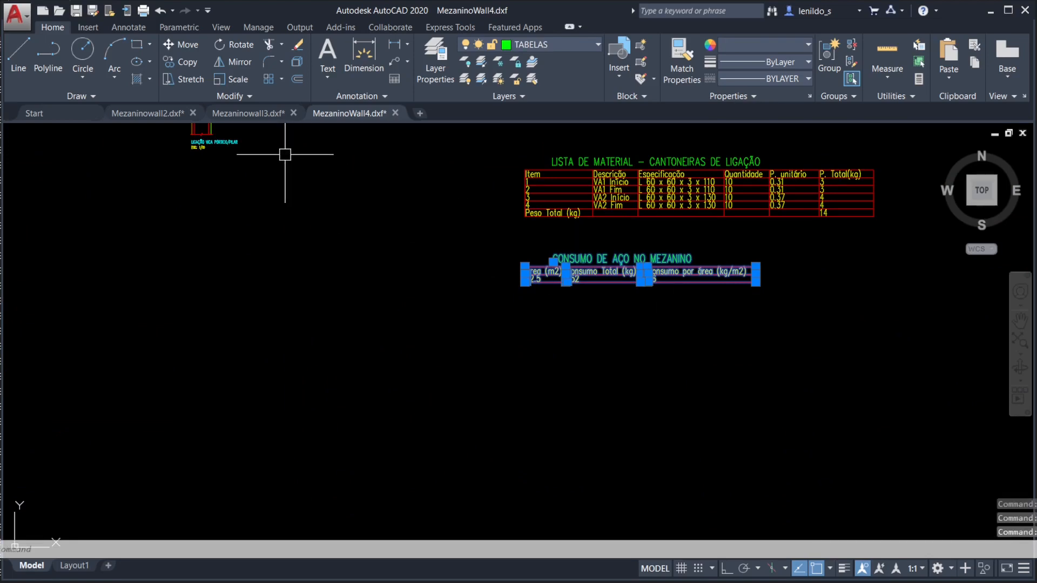
left_click(147, 113)
key("ctrl+v")
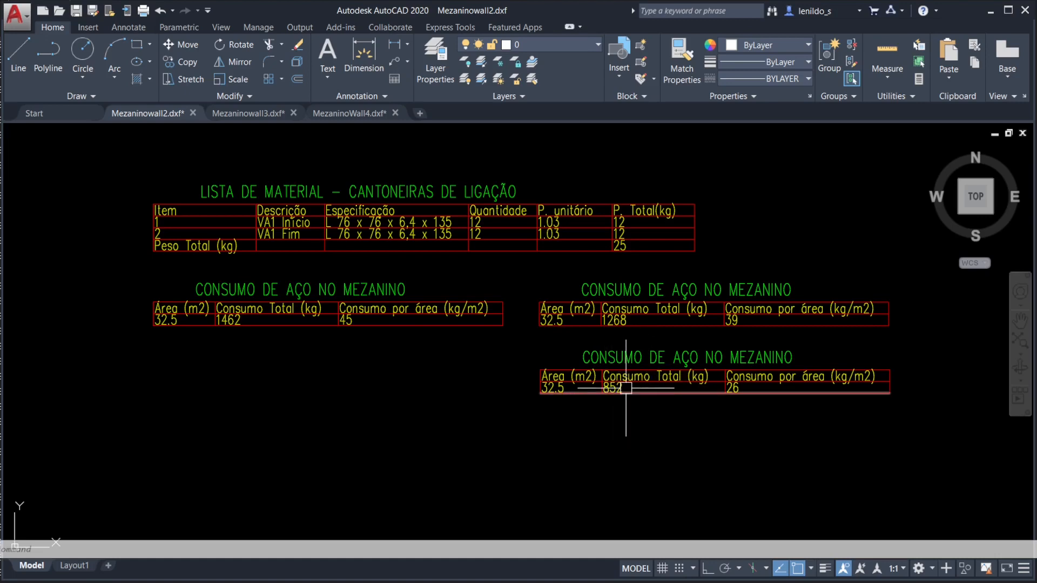
Return to the mezzanine design program, change the profile type to Perfil laminado W, and rerun the structural analysis and dimensioning
key("alt+Tab")
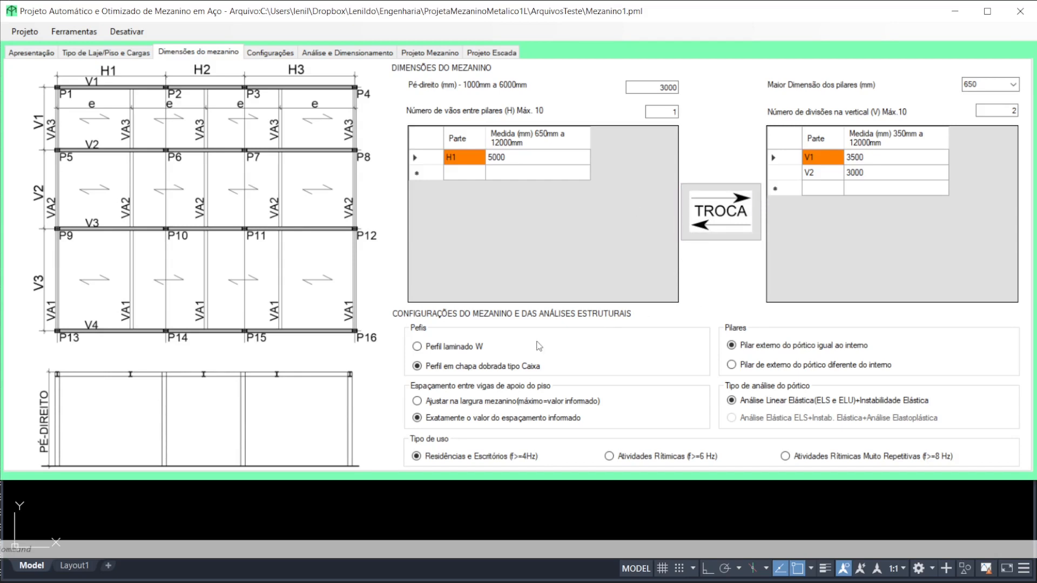
left_click(433, 348)
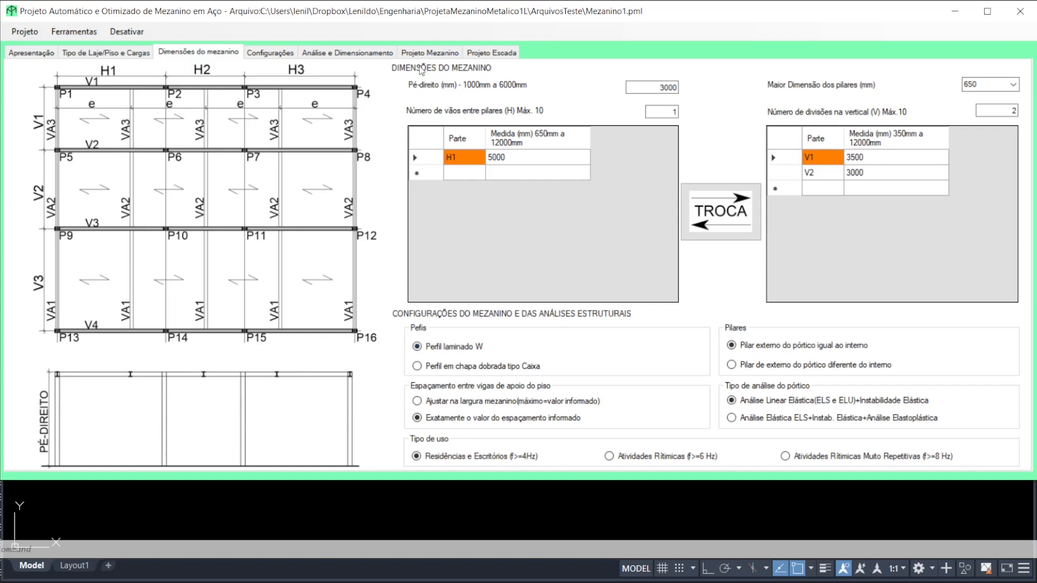
left_click(338, 53)
left_click(326, 98)
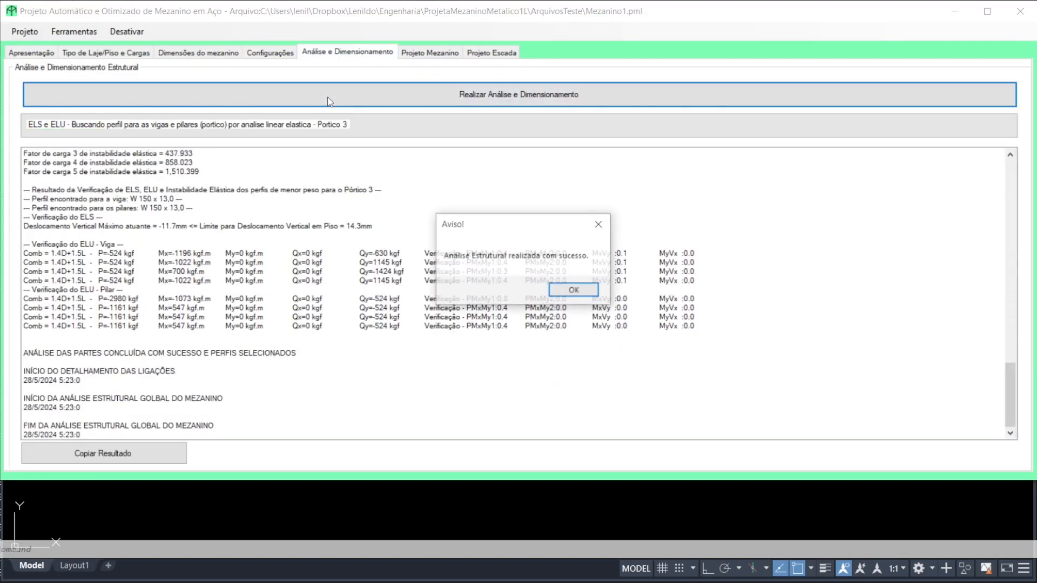
left_click(577, 290)
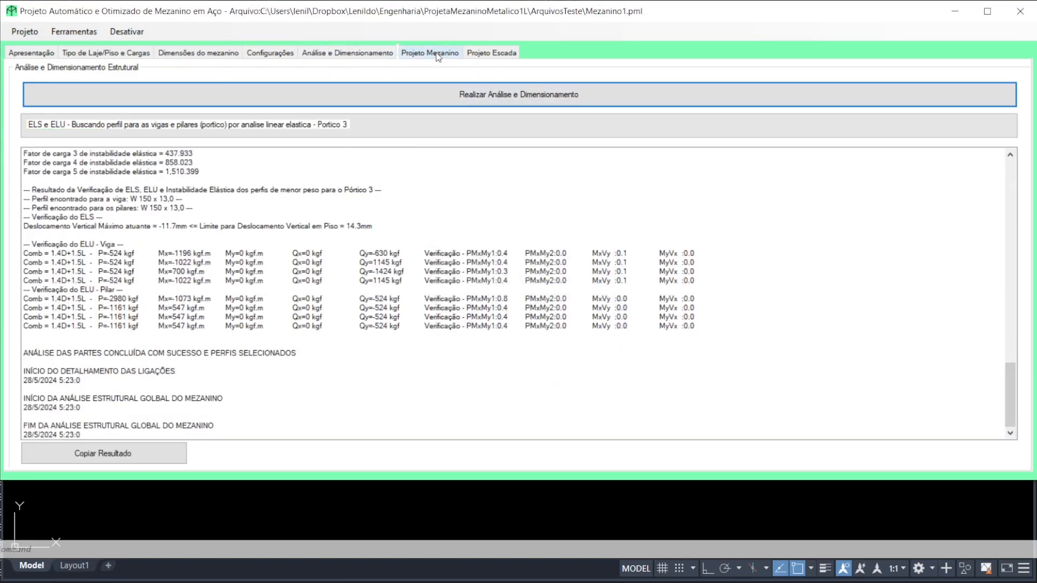
Generate the laminated W profile mezzanine project in DXF as ProejtoWall5.dxf and look over its drawings in AutoCAD
left_click(435, 54)
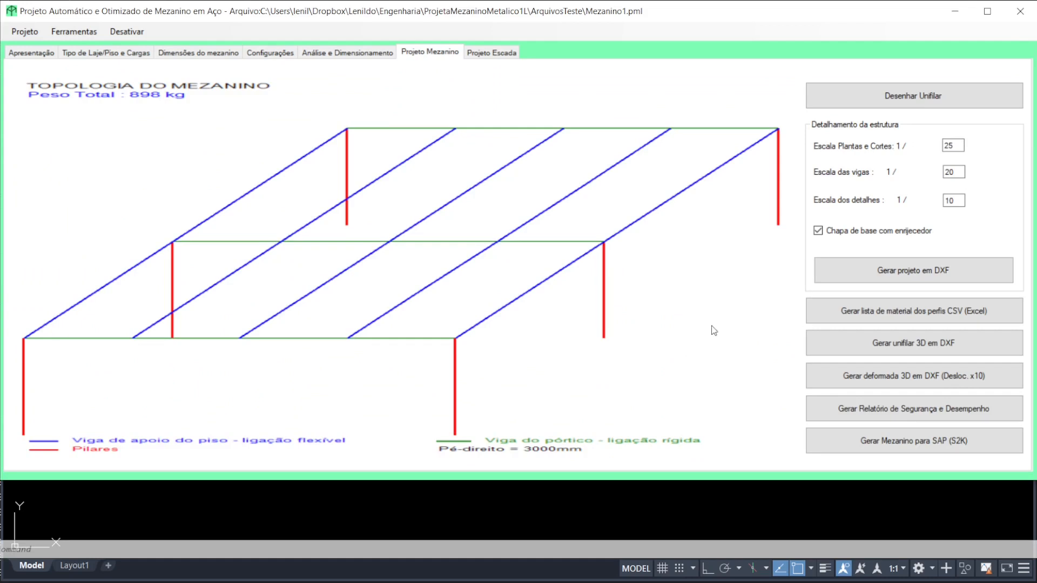
left_click(896, 278)
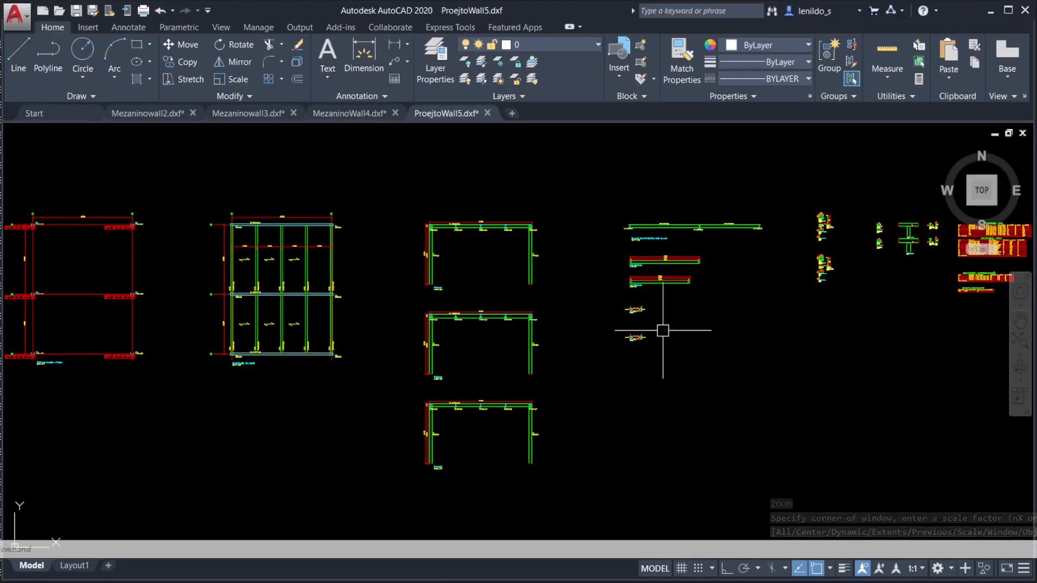
scroll(777, 222, "up", 7)
scroll(548, 281, "down", 4)
scroll(549, 281, "down", 4)
Copy the steel consumption table from ProejtoWall5.dxf into Mezaninowall2.dxf, placing it below that drawing's original steel consumption table
middle_click_drag(636, 312, 320, 273)
scroll(561, 338, "up", 7)
left_click(348, 298)
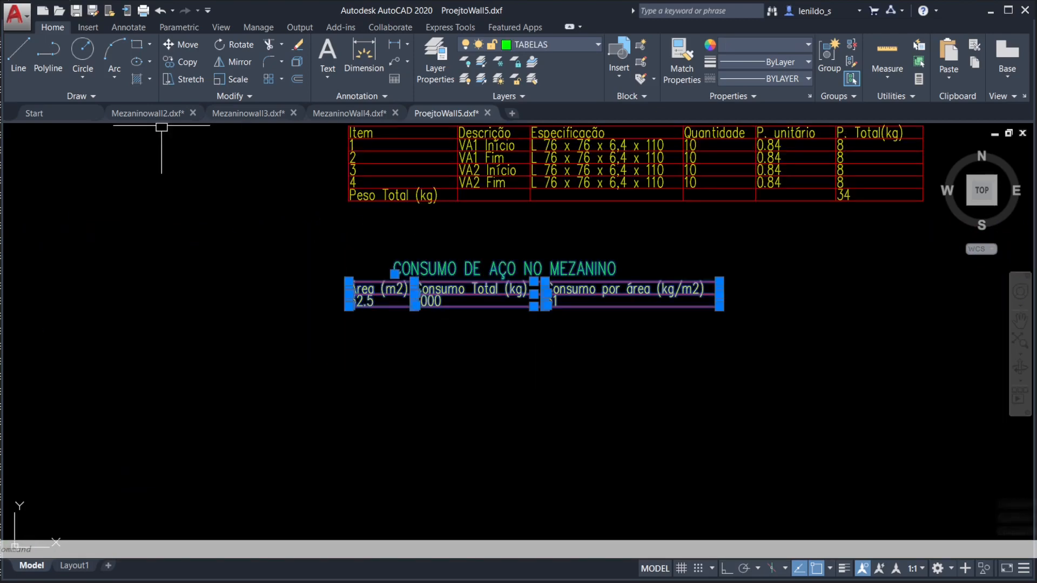
left_click(155, 113)
key("ctrl+v")
left_click(156, 393)
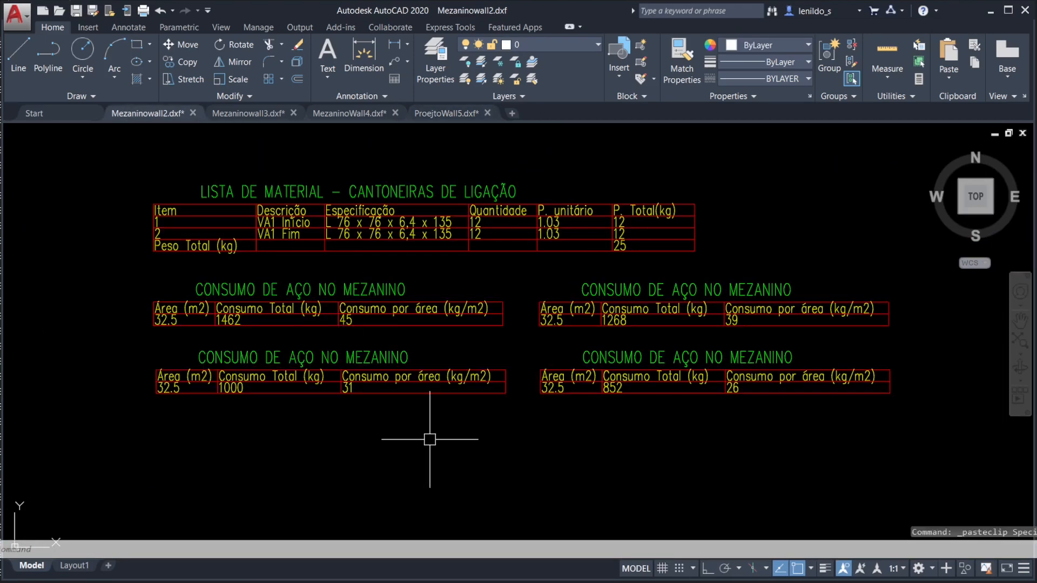